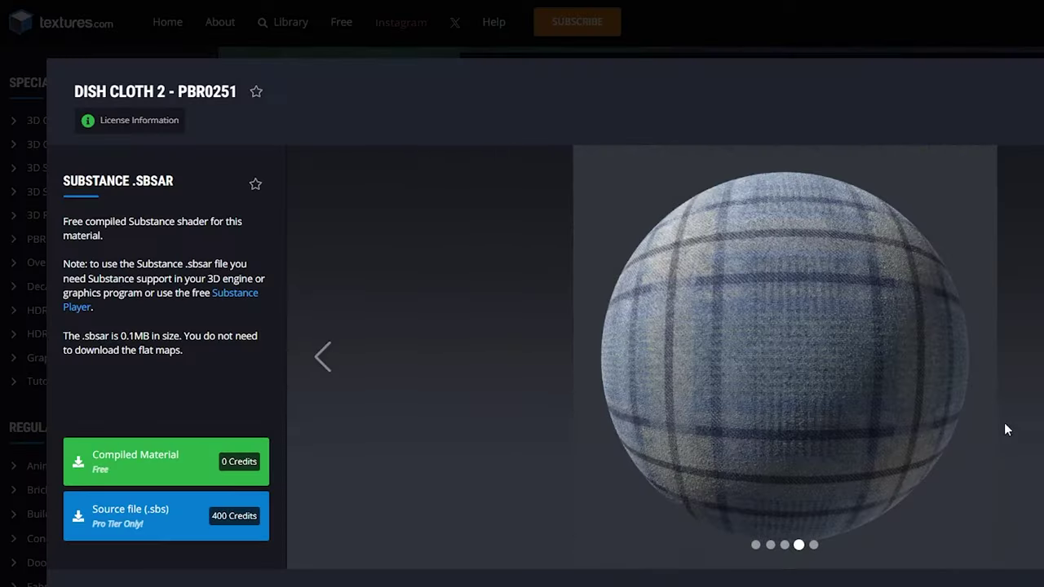
scroll(879, 395, down, 5)
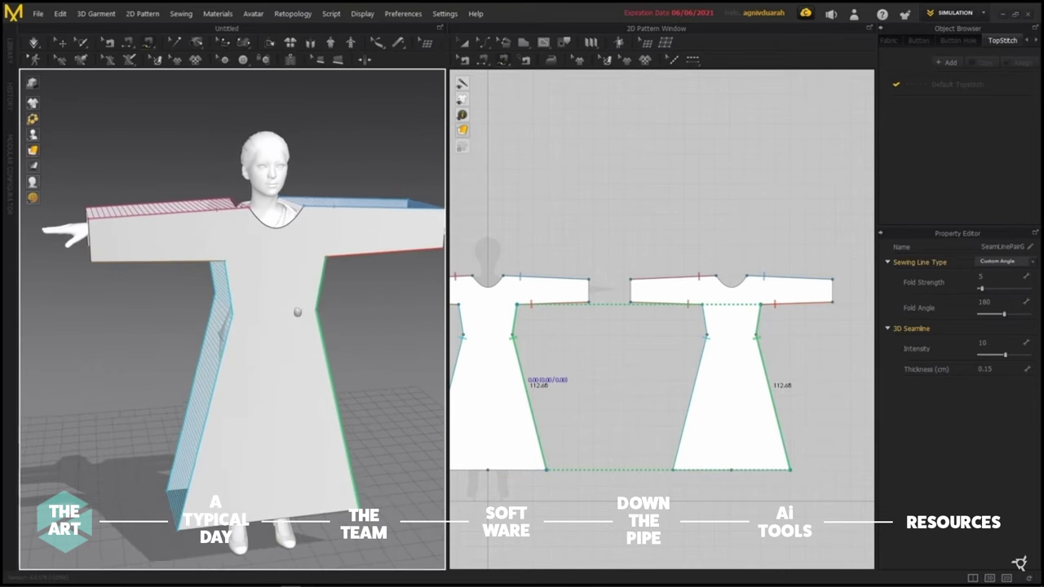
right_drag(298, 311, 292, 323)
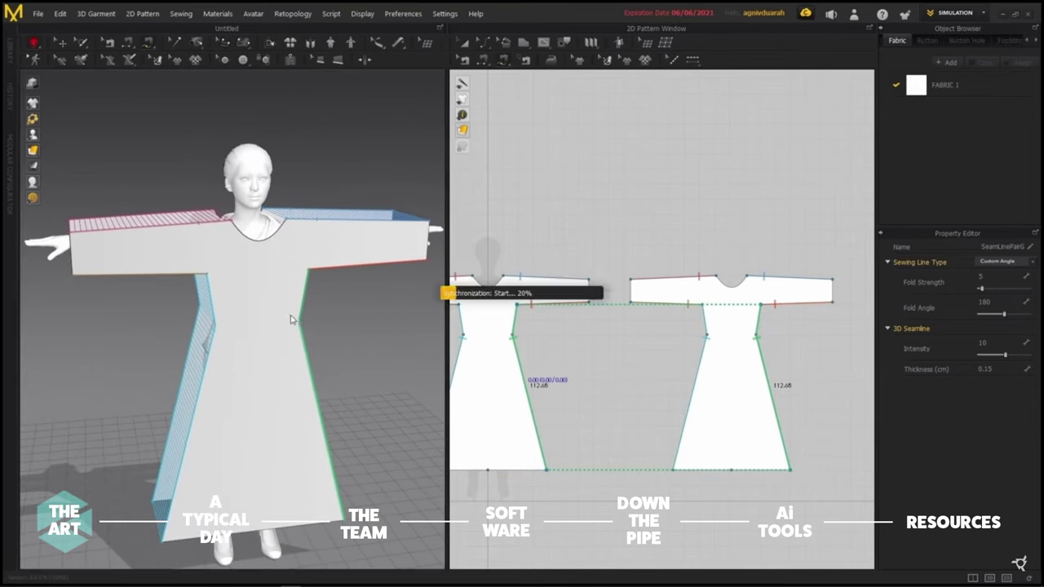
right_drag(242, 326, 328, 359)
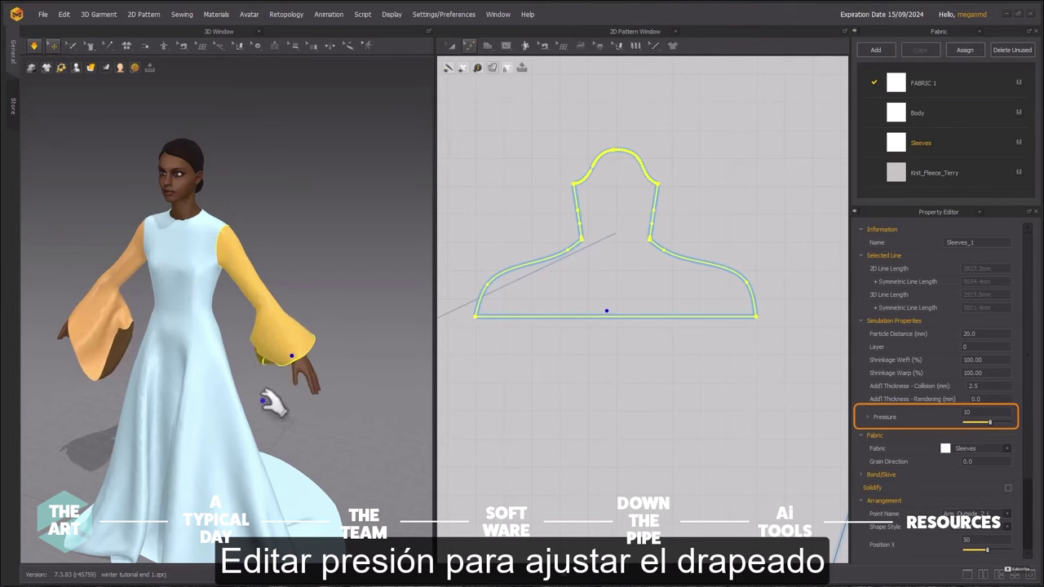
right_drag(270, 402, 347, 414)
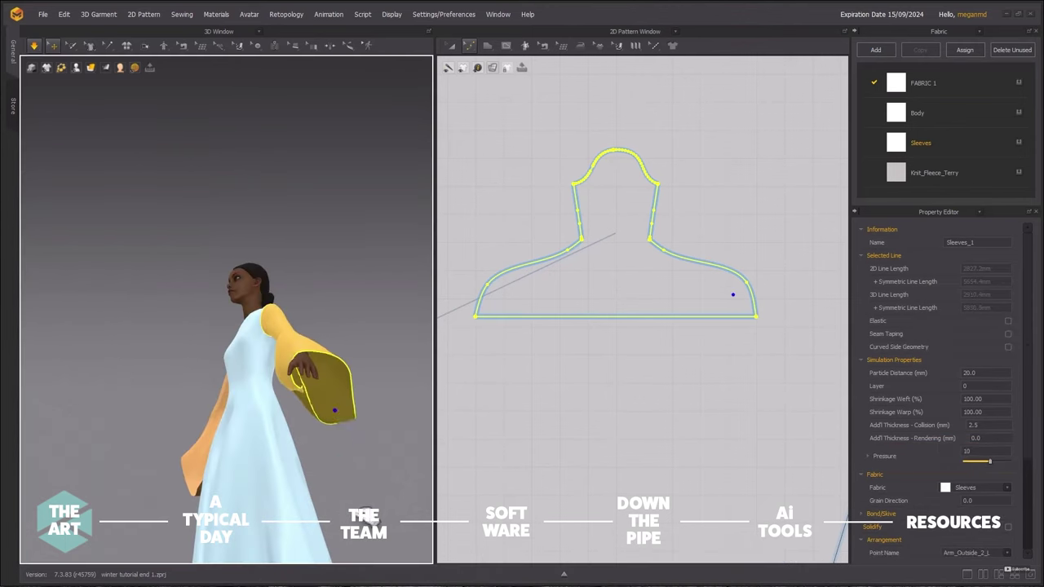
right_drag(382, 552, 209, 511)
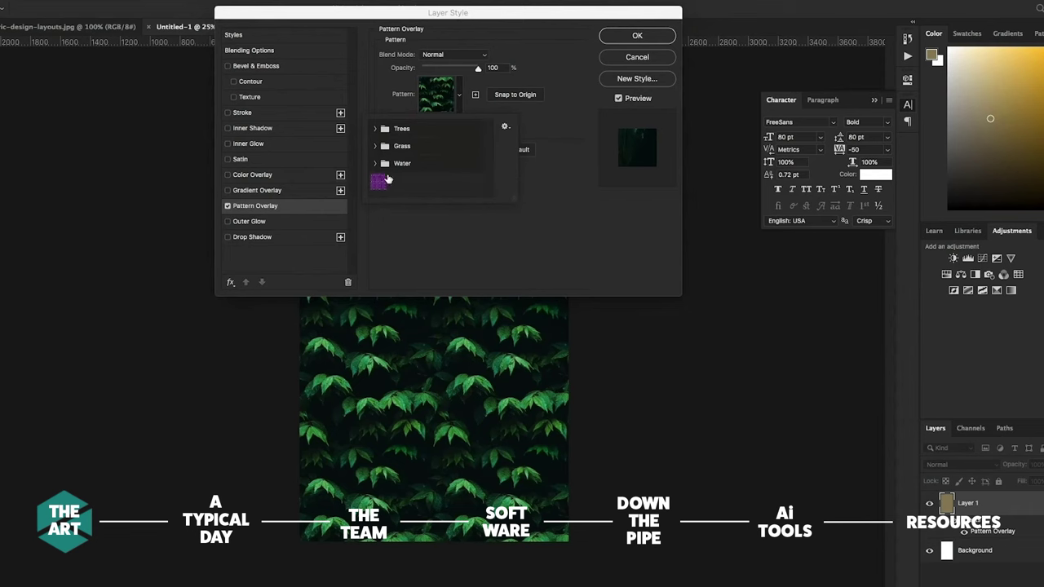
- Apply the purple geometric pattern as Layer 1's Pattern Overlay and increase the pattern's scale
click(380, 181)
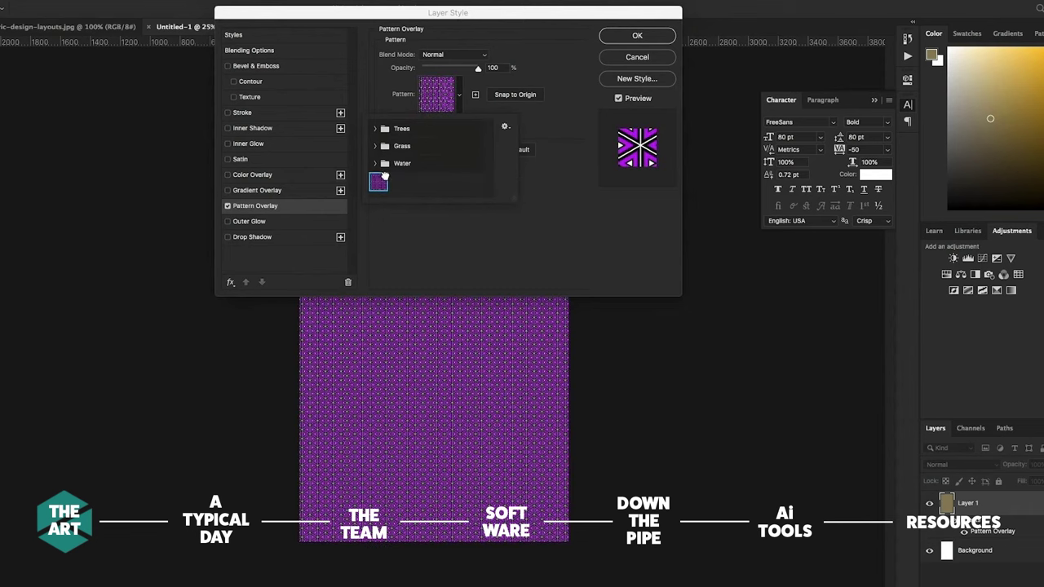
click(562, 261)
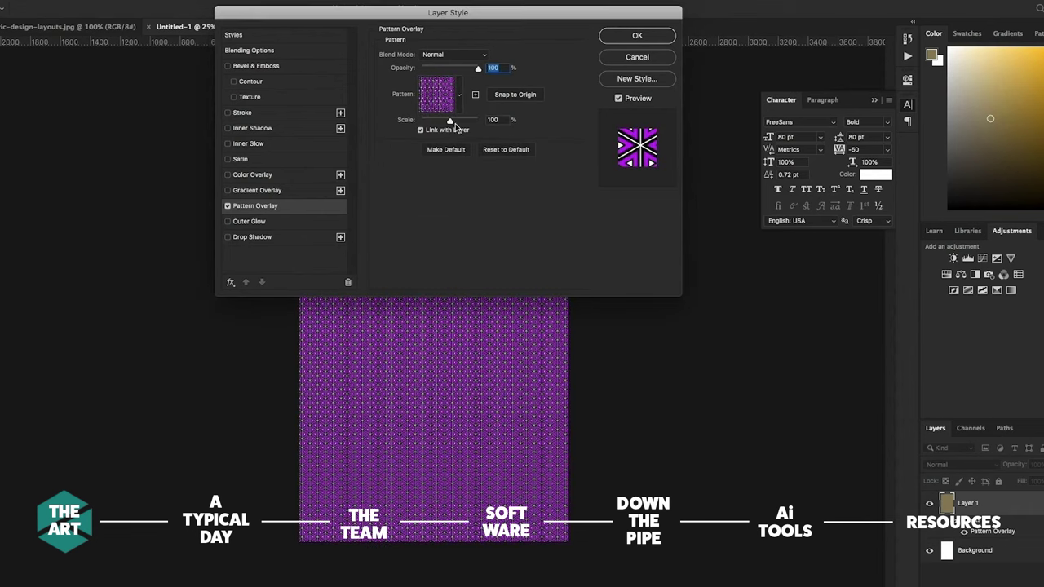
drag(450, 120, 481, 121)
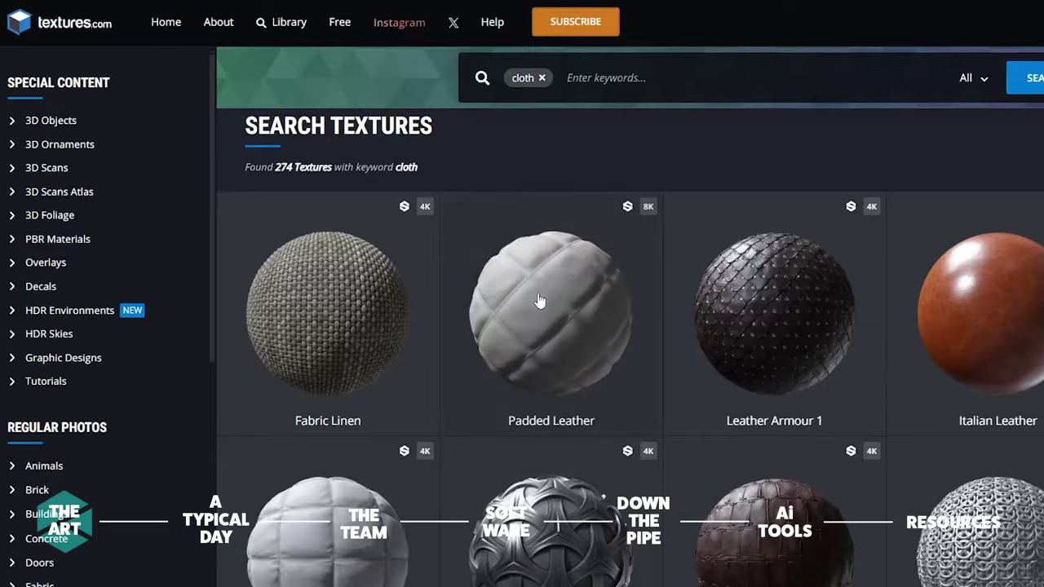
- Open the Padded Leather texture from the cloth search results on textures.com
click(539, 300)
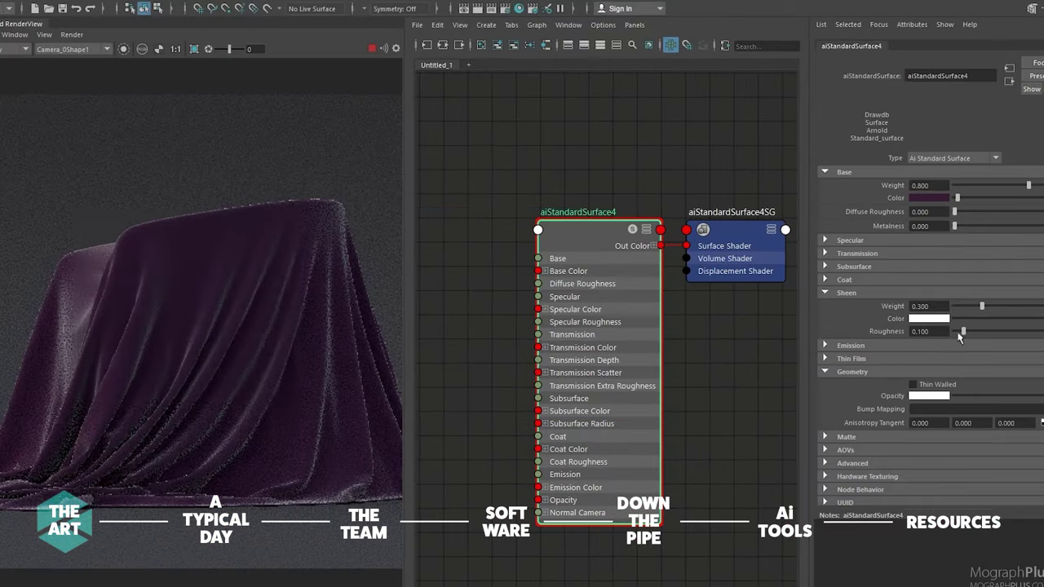
- Raise the Sheen roughness of the purple cloth's aiStandardSurface4 material
drag(996, 331, 1010, 331)
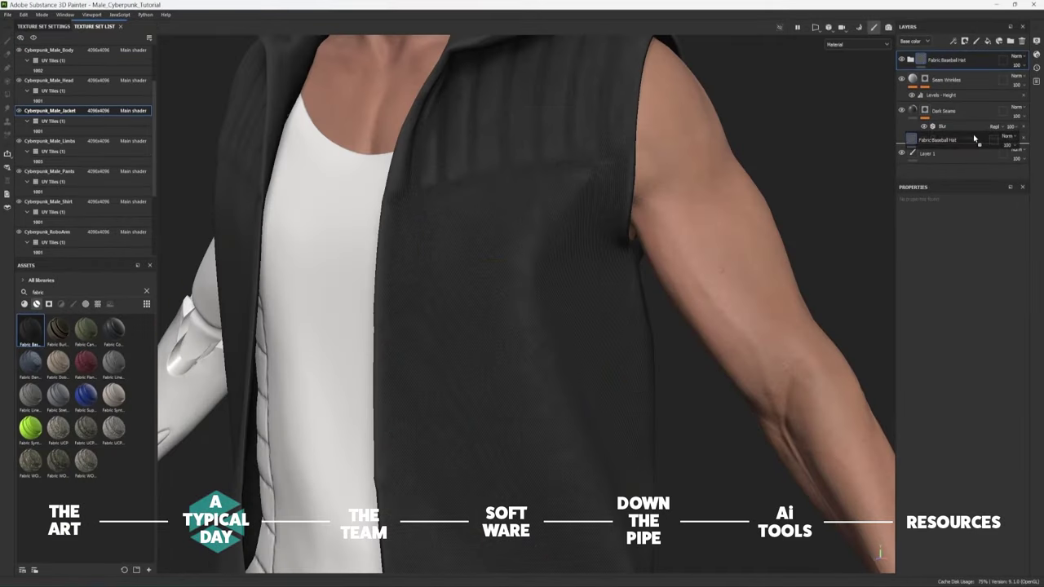
- Move the Fabric Baseball Hat folder below the Dark Seams layer, directly above Layer 1, in the jacket's layer stack
drag(974, 139, 974, 140)
alt+drag(590, 253, 612, 220)
alt+drag(490, 187, 489, 391)
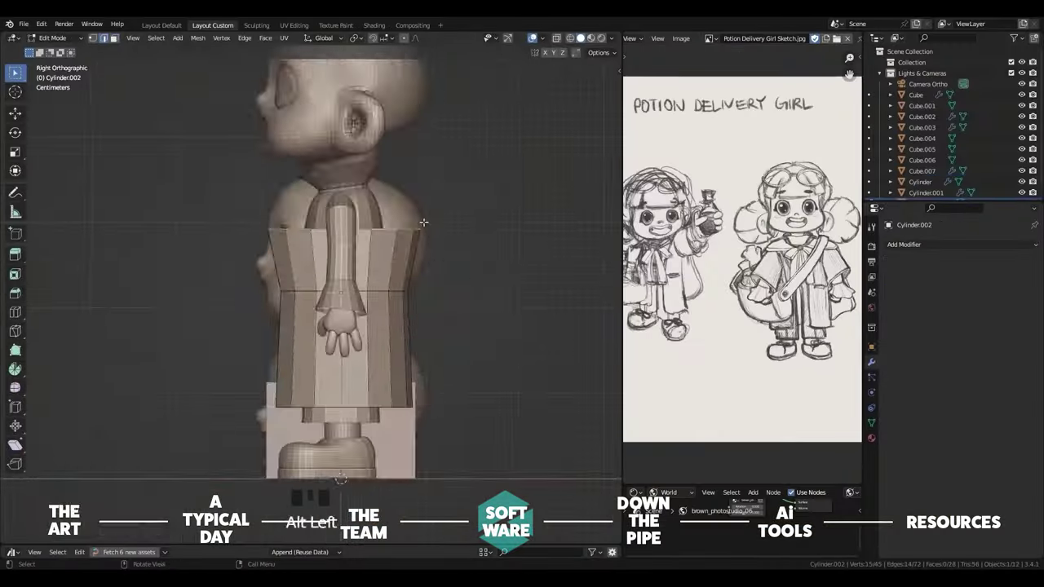
- Reposition vertices of the Cylinder.002 coat mesh to shape it around the character's shoulders and neck
middle_drag(407, 246, 343, 245)
key(g)
click(268, 288)
right_click(326, 220)
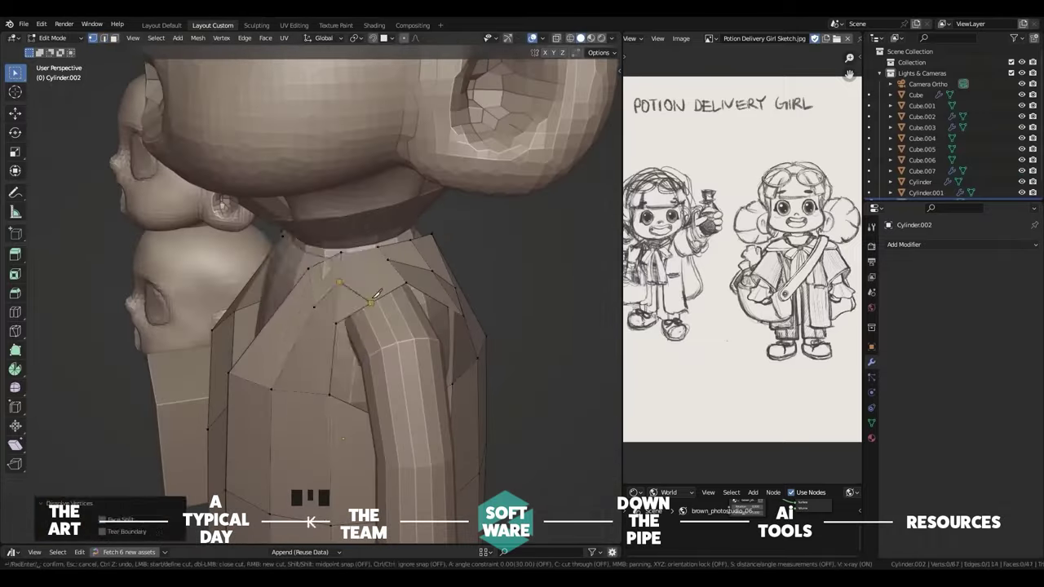
key(g)
click(412, 247)
key(grave)
click(427, 278)
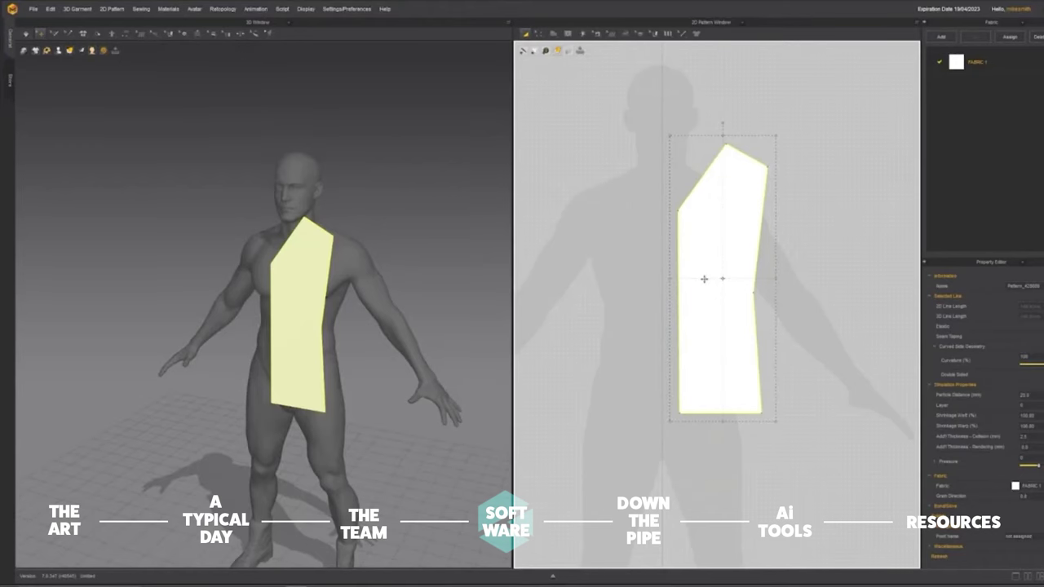
click(609, 287)
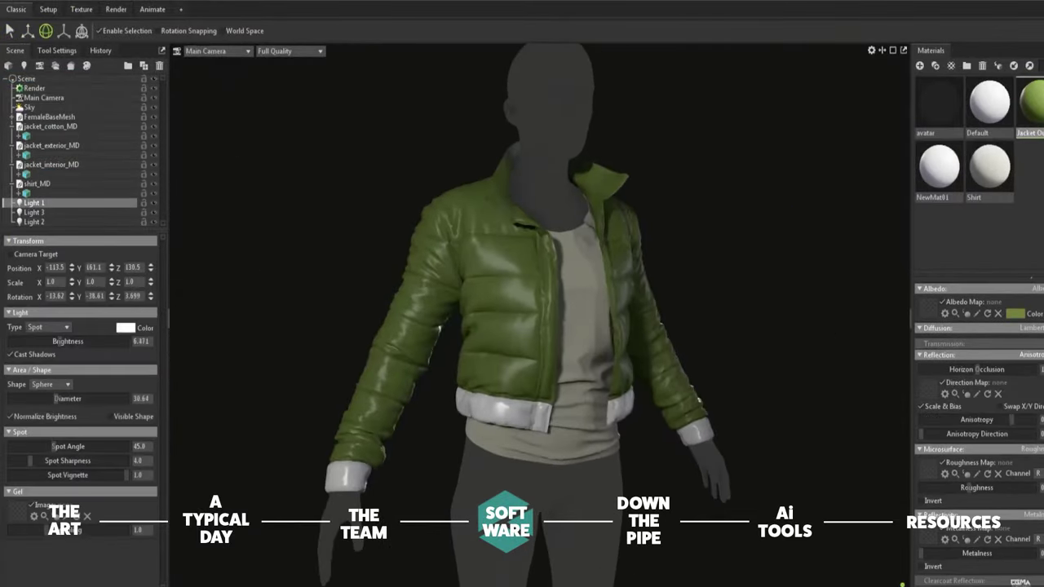
click(78, 420)
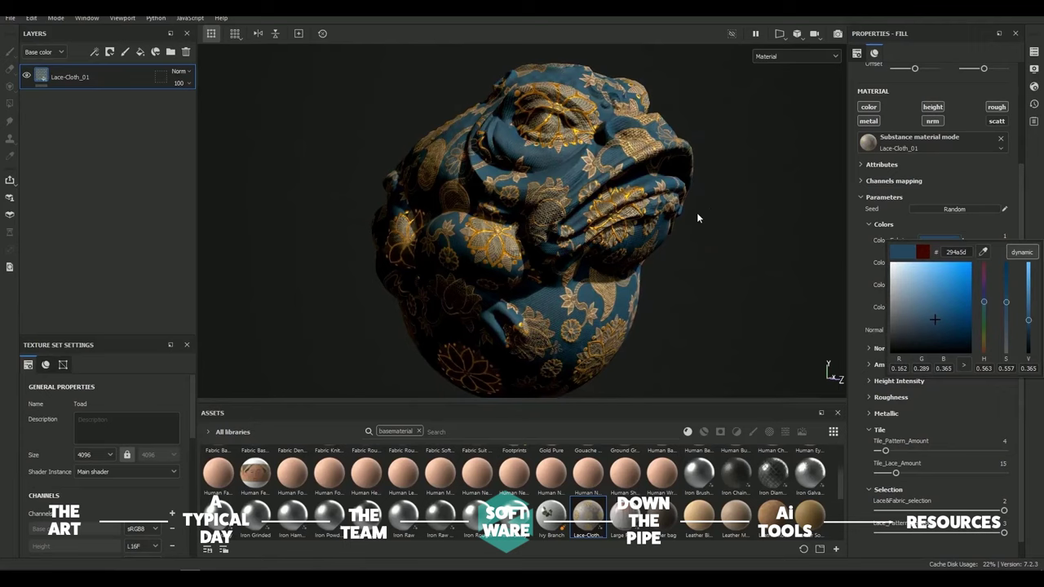
- Close the fabric colour picker and examine the Lace-Cloth_01 material on the toad model
click(699, 243)
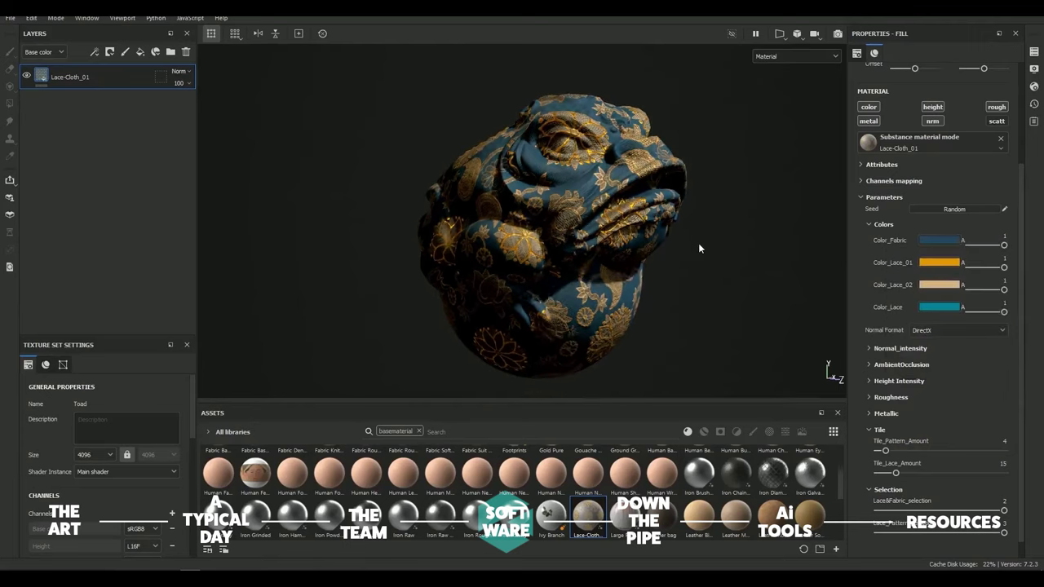
alt+drag(688, 243, 579, 246)
scroll(578, 247, up, 5)
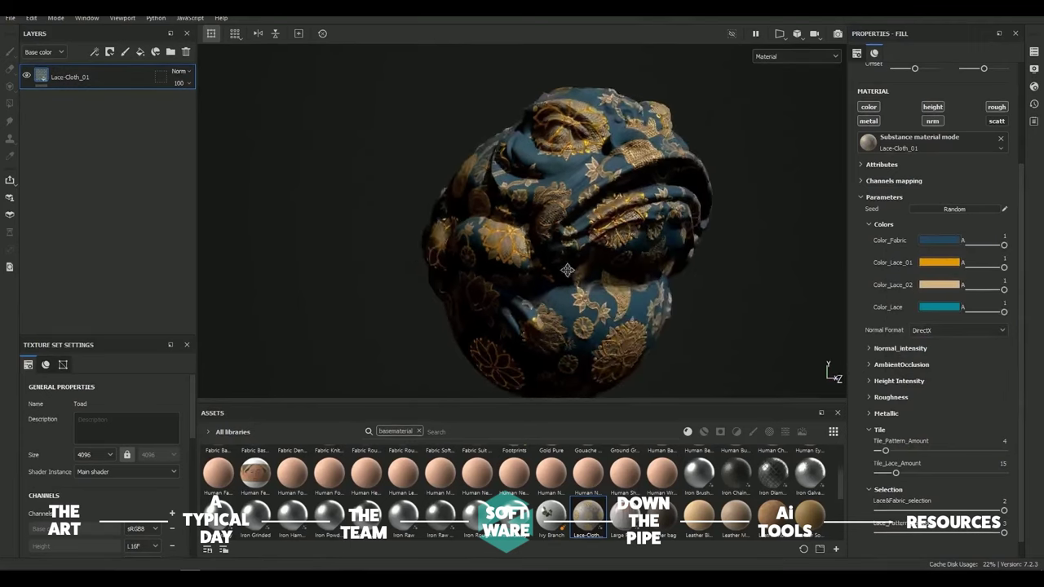
scroll(629, 247, down, 5)
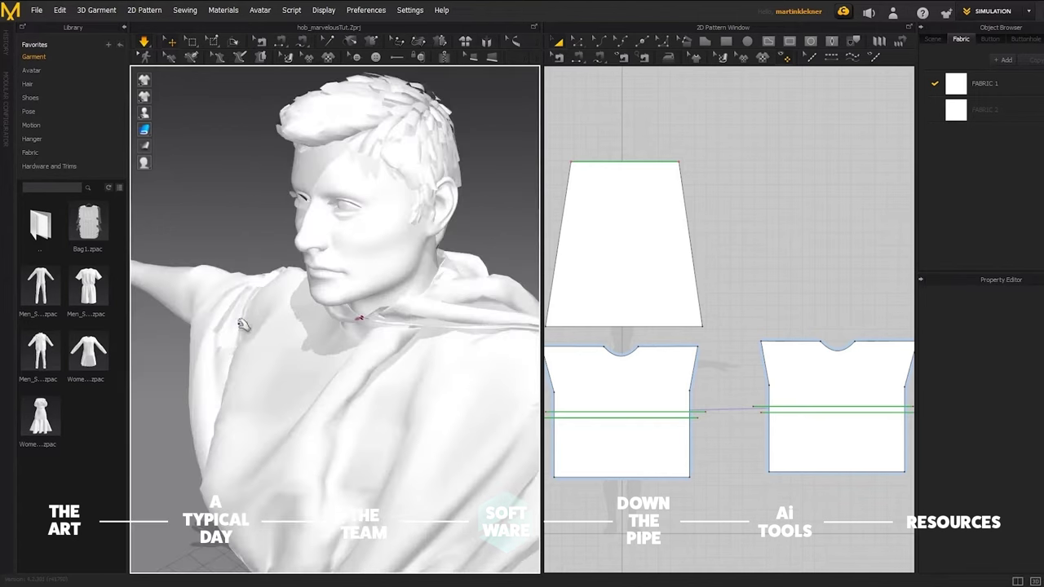
right_drag(247, 323, 364, 340)
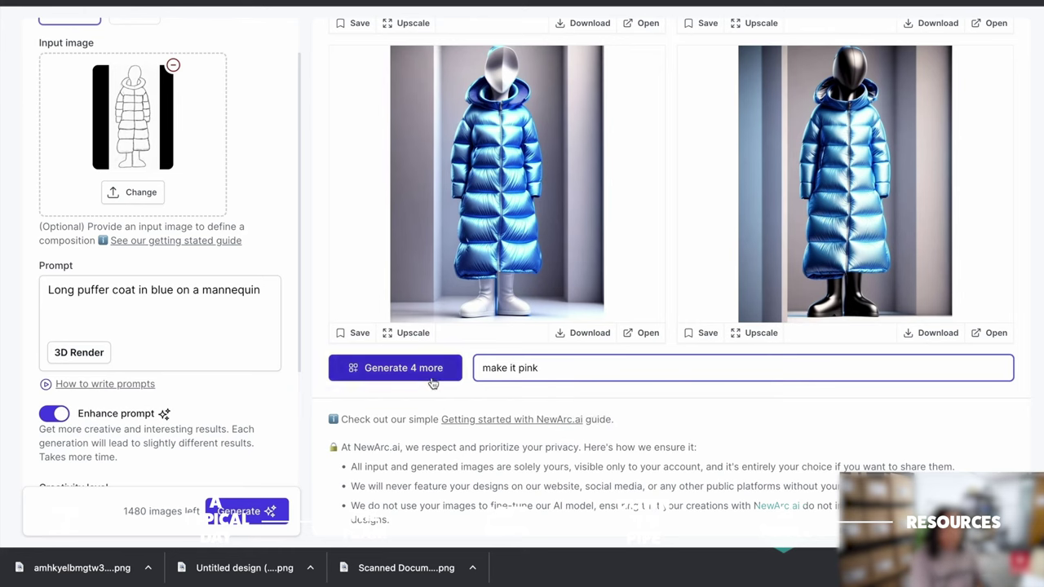
- Generate four more variations of the long puffer coat with the instruction "make it pink" and look through them
key(Return)
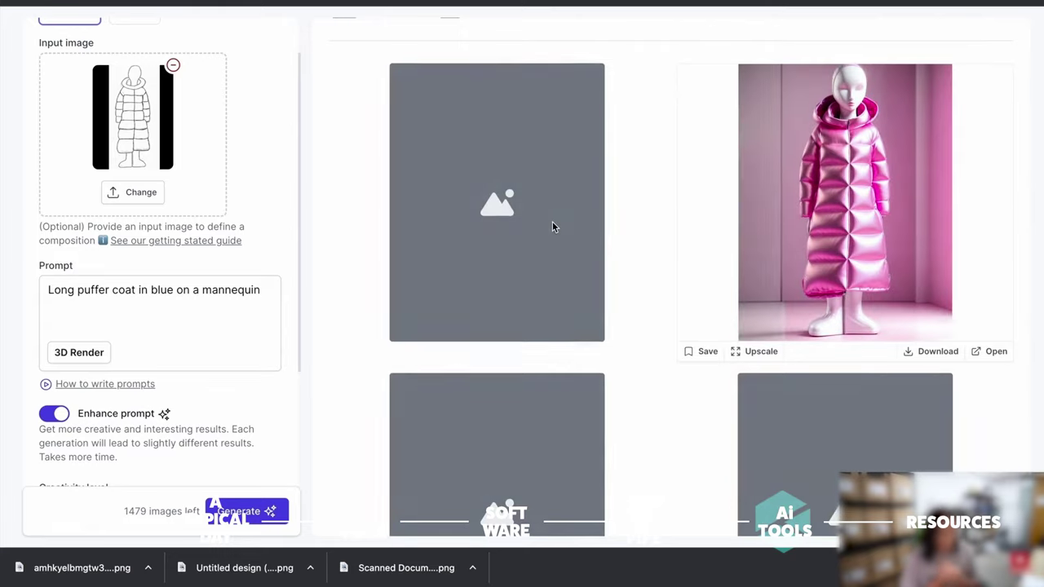
scroll(550, 290, down, 4)
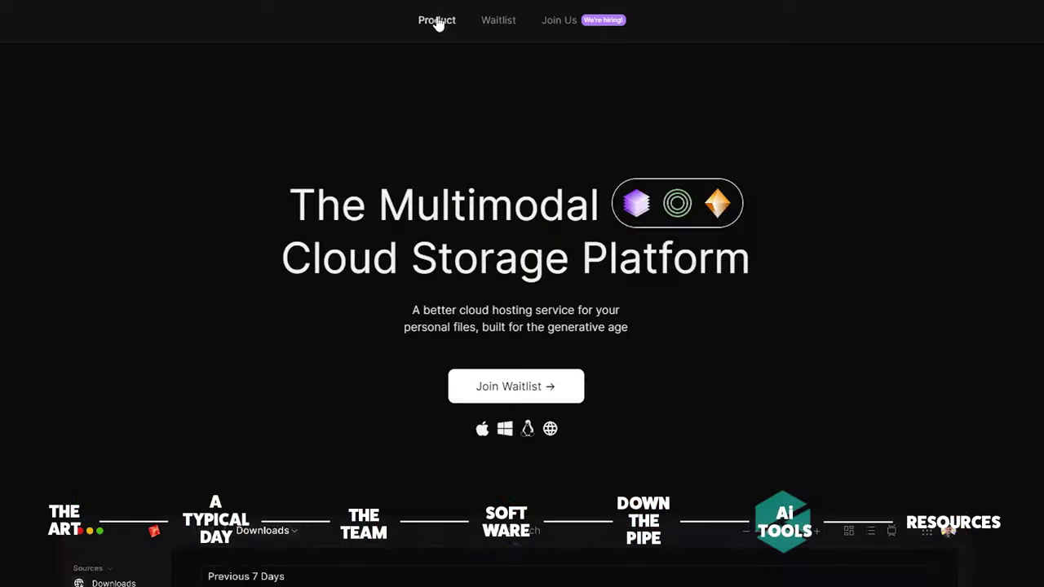
- Examine the feature descriptions on the multimodal cloud storage platform's product page
scroll(293, 412, down, 5)
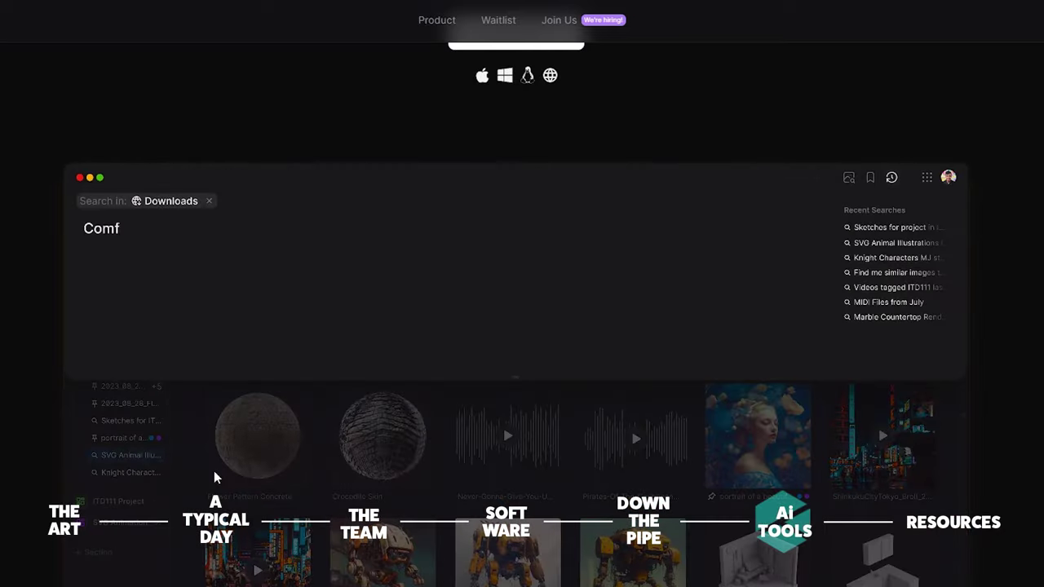
scroll(211, 478, down, 10)
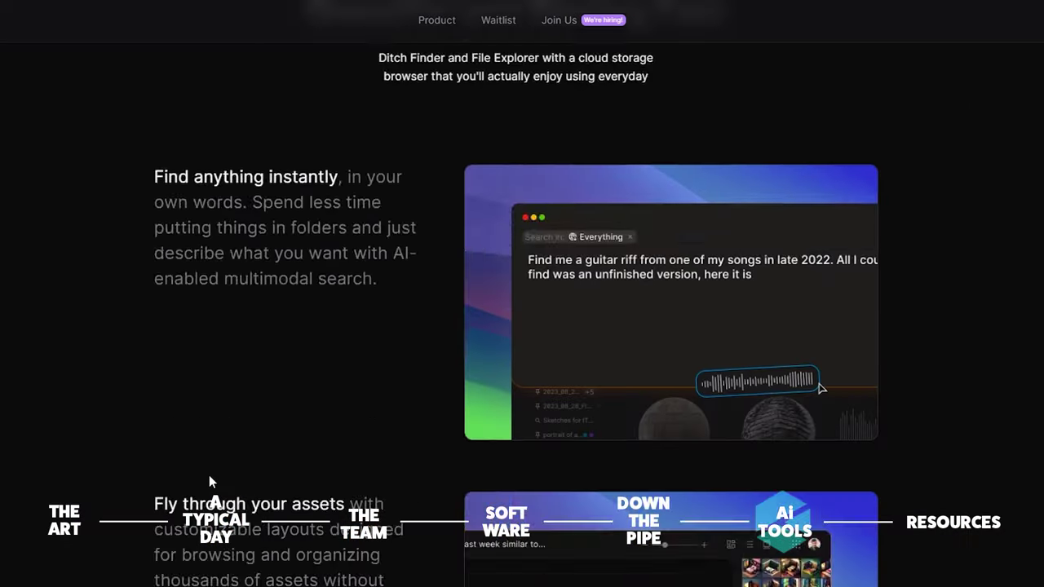
scroll(270, 478, down, 3)
scroll(269, 482, down, 3)
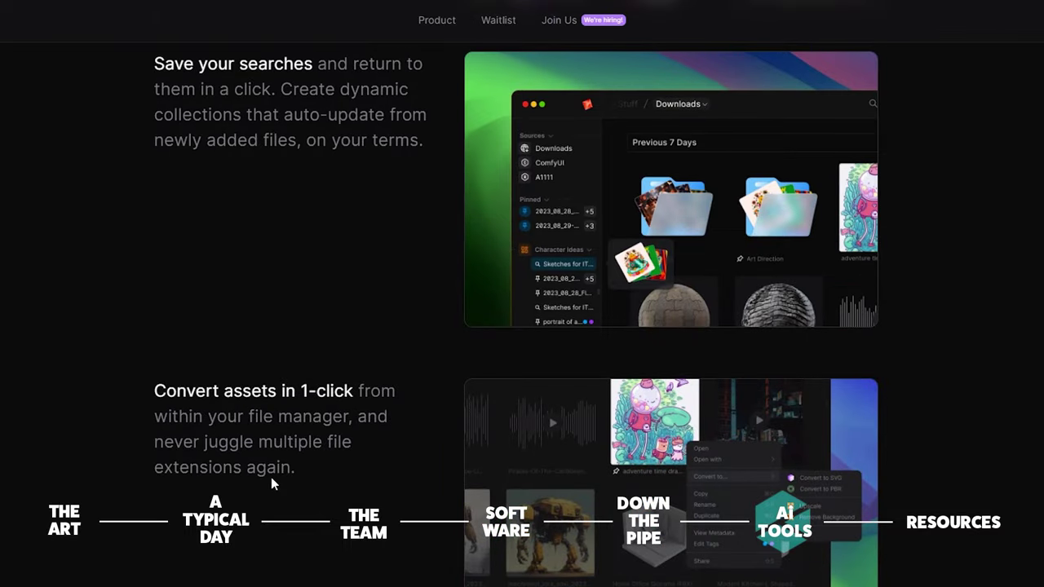
scroll(272, 482, down, 7)
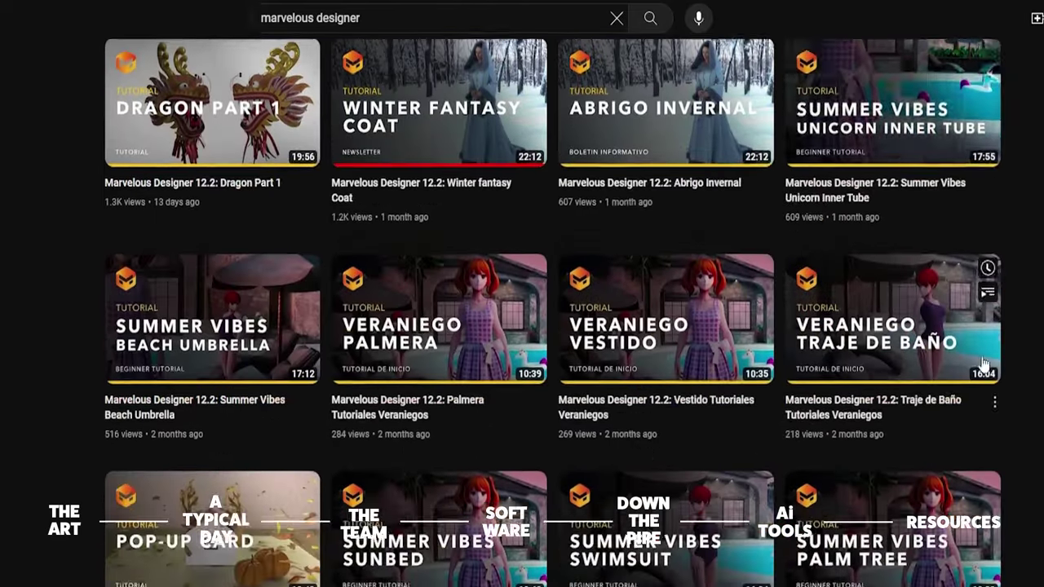
- Look through the Marvelous Designer tutorial videos on YouTube and the Marvelous Designer home page
scroll(984, 365, down, 8)
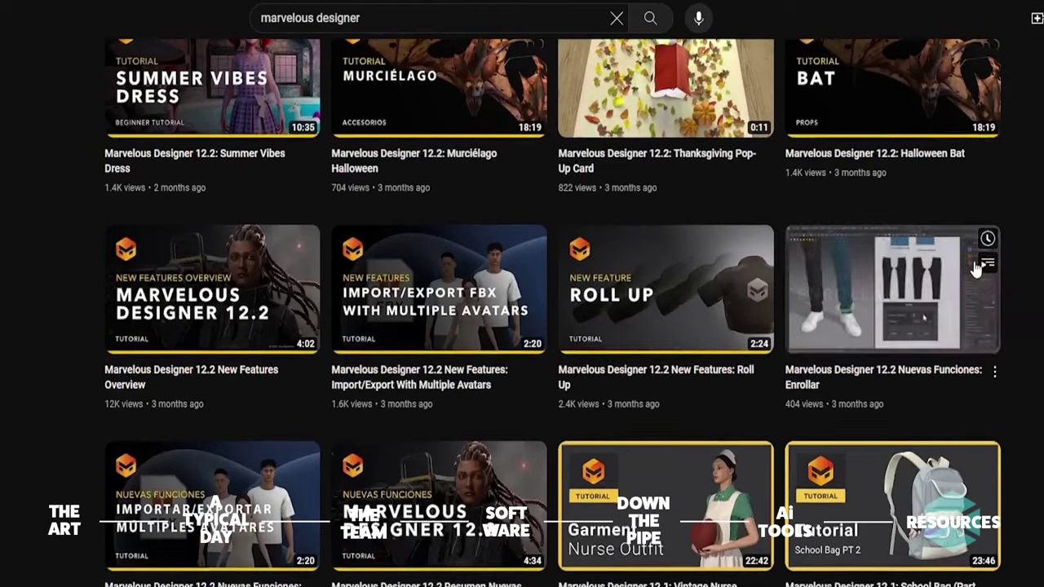
scroll(920, 330, down, 10)
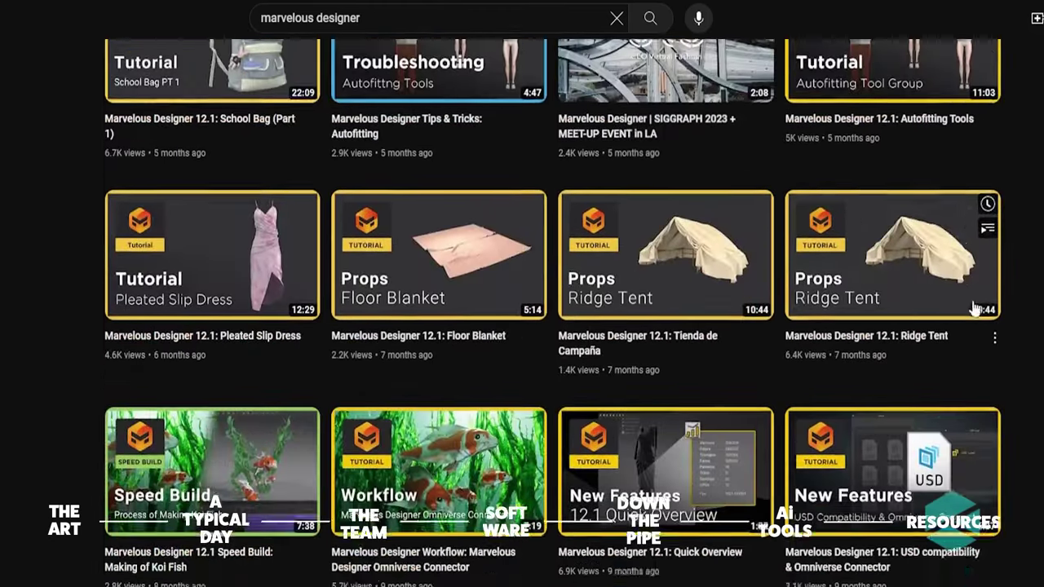
scroll(994, 293, down, 3)
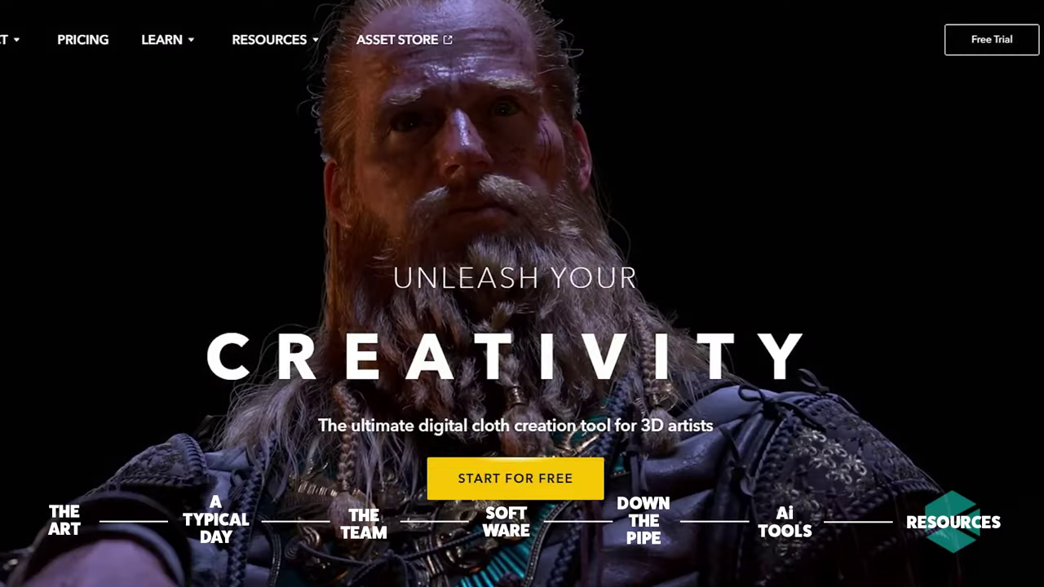
scroll(522, 326, down, 10)
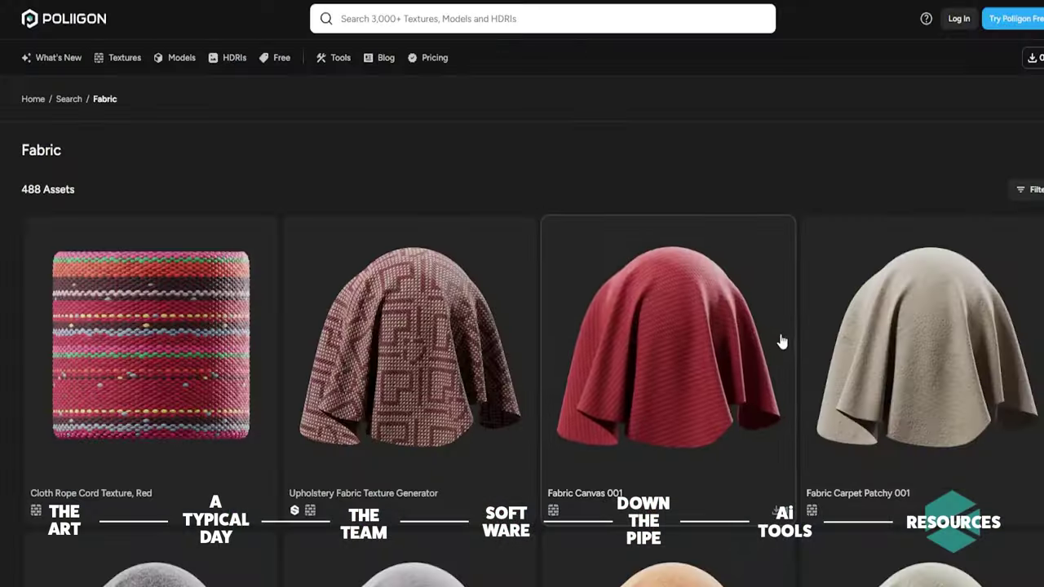
- Browse the fabric materials in the Poliigon and Adobe Substance 3D Assets libraries
scroll(778, 343, down, 5)
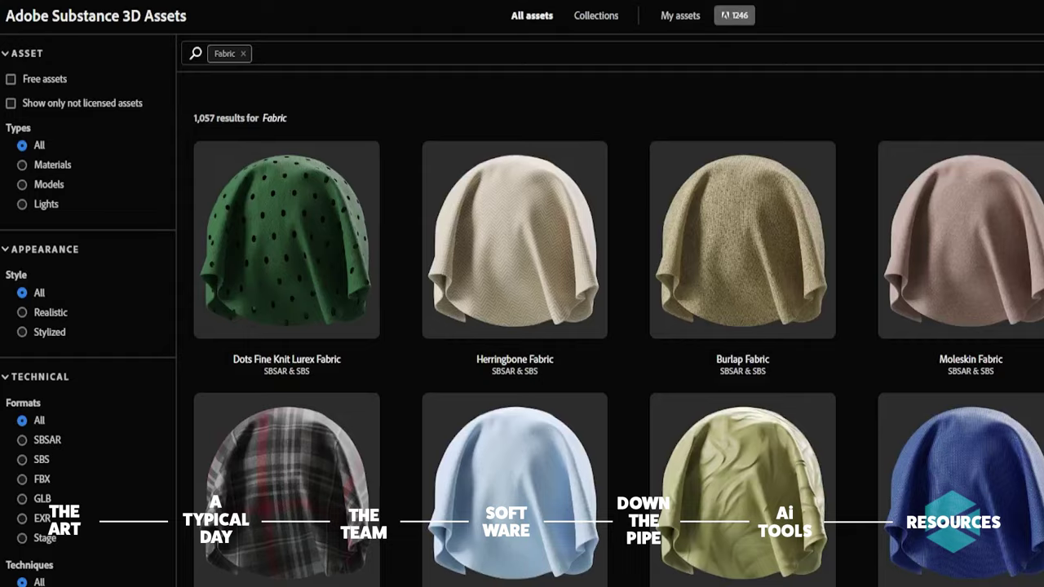
scroll(604, 326, down, 5)
scroll(604, 326, down, 20)
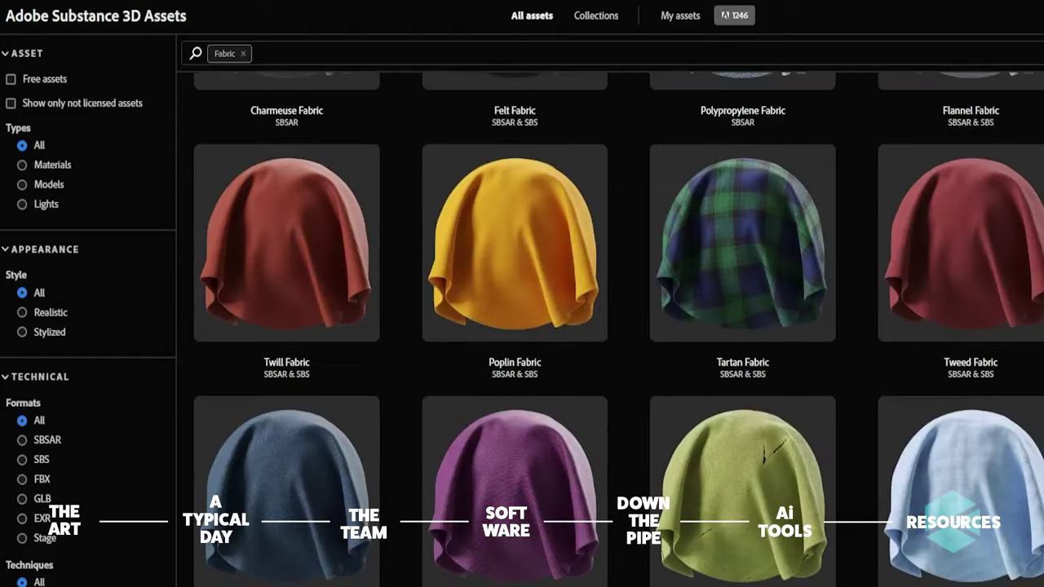